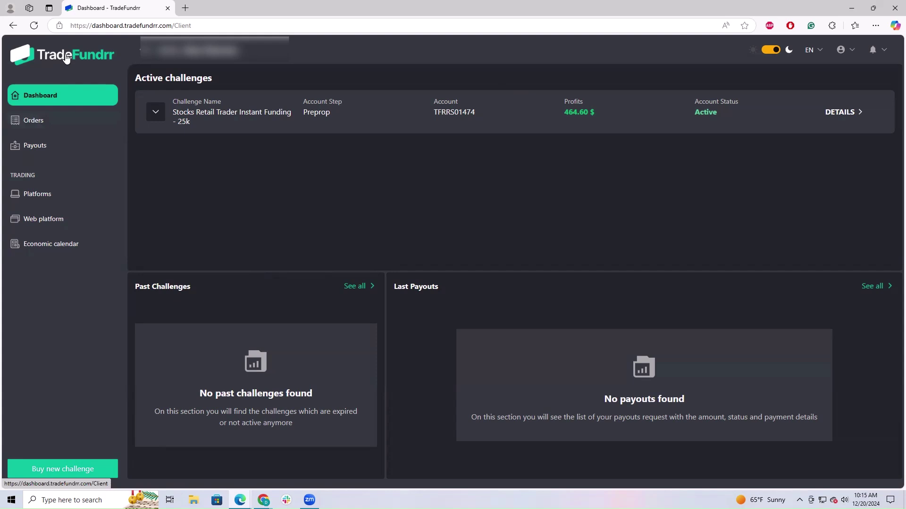
# Load Volumetrica Web from the Web platform entry in the TradeFundrr sidebar
pyautogui.click(45, 222)
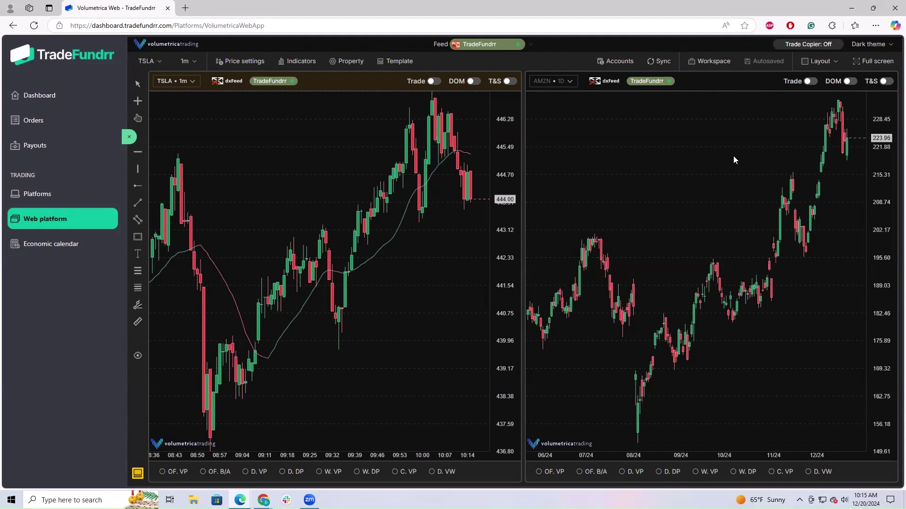
pyautogui.click(889, 46)
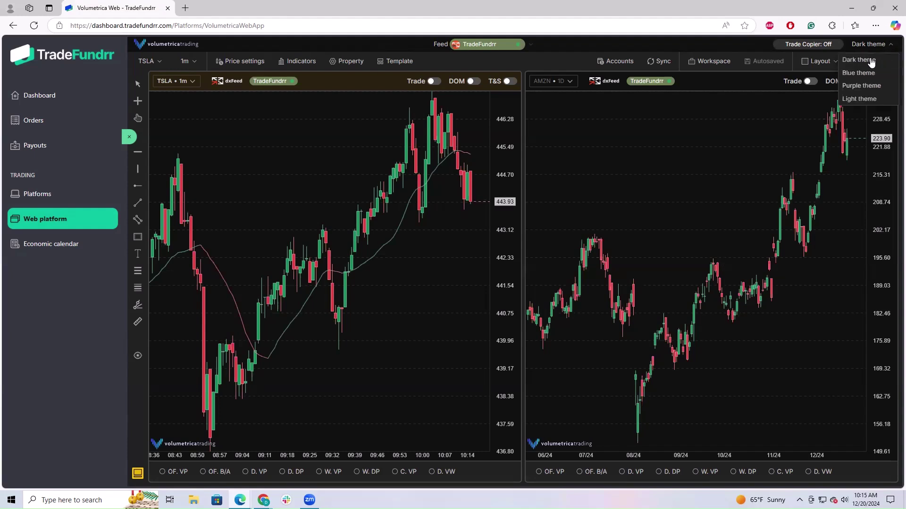
pyautogui.click(864, 99)
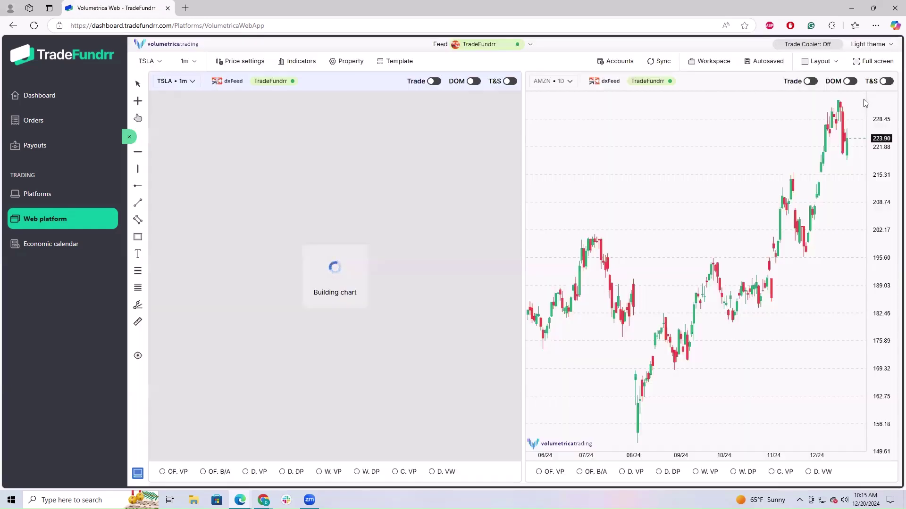
pyautogui.click(889, 47)
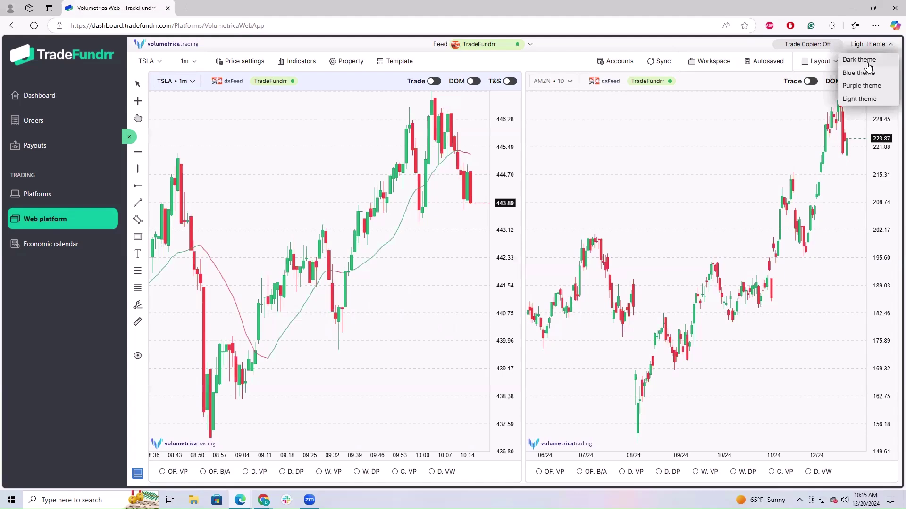
pyautogui.click(866, 62)
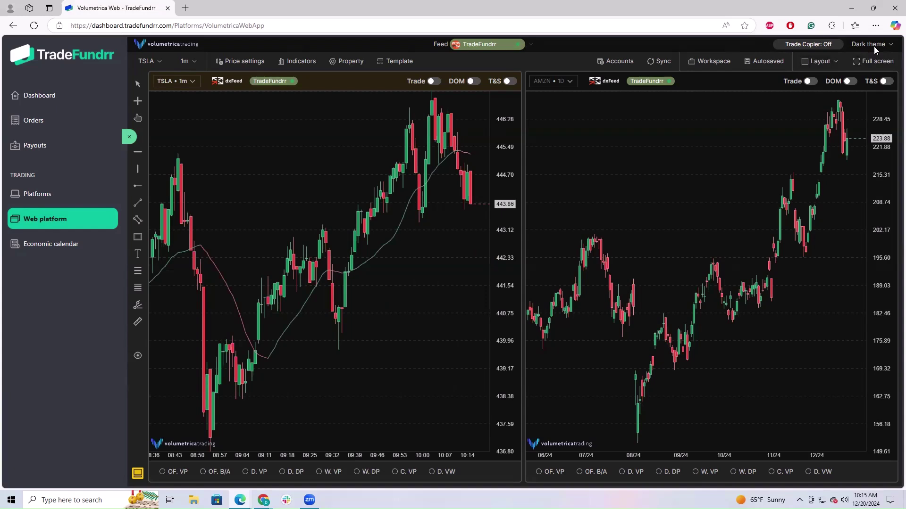
pyautogui.click(835, 62)
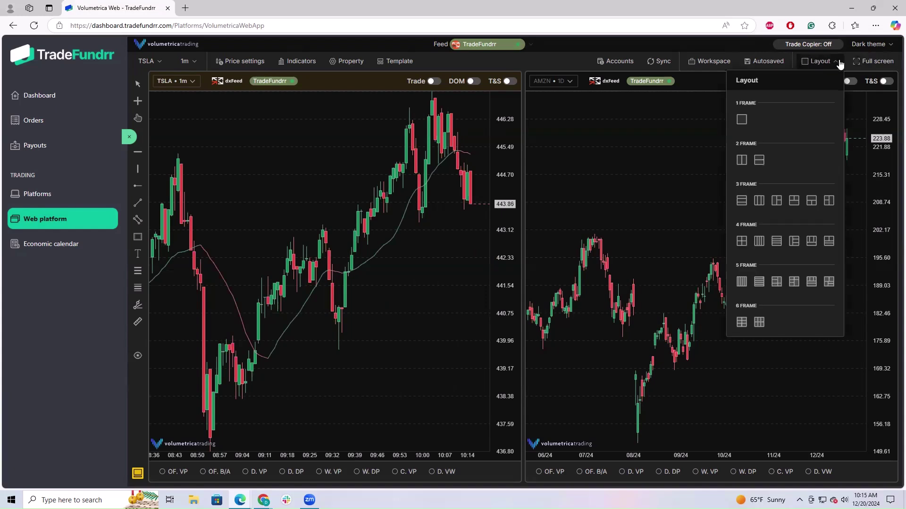
pyautogui.click(750, 116)
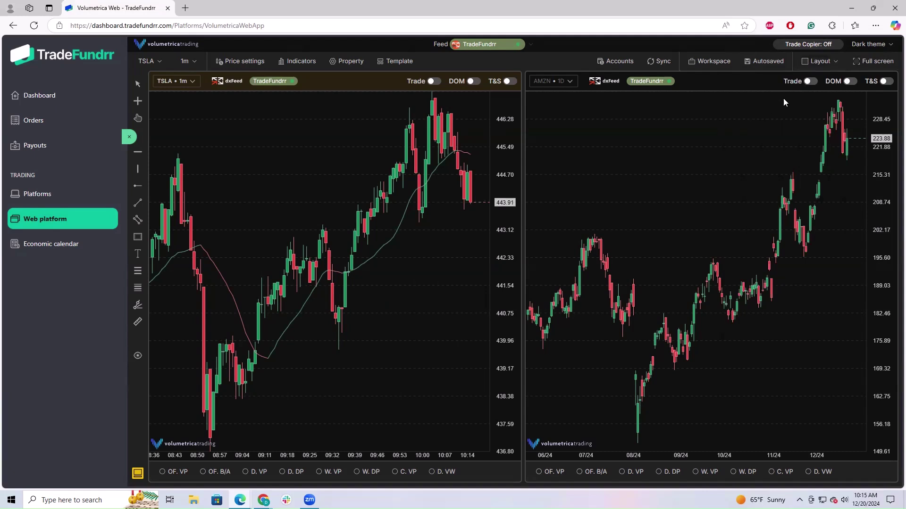
pyautogui.click(819, 63)
pyautogui.click(738, 116)
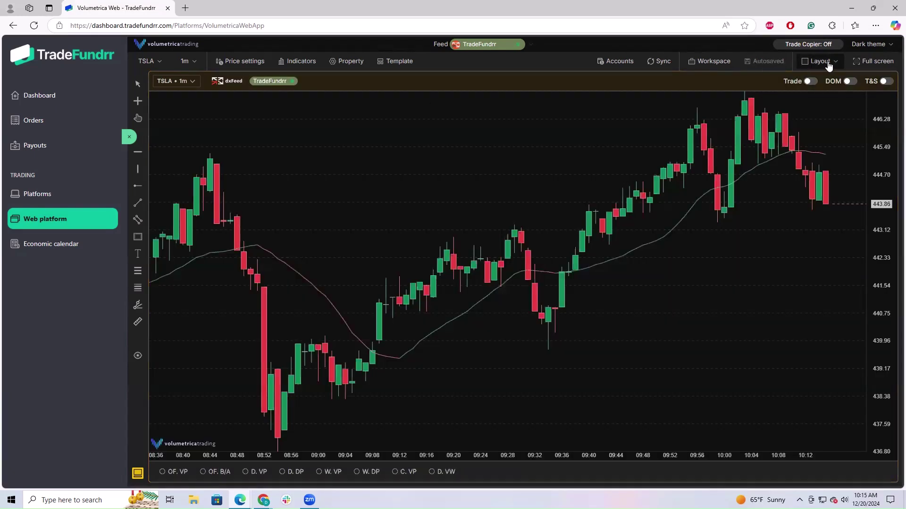
pyautogui.click(830, 65)
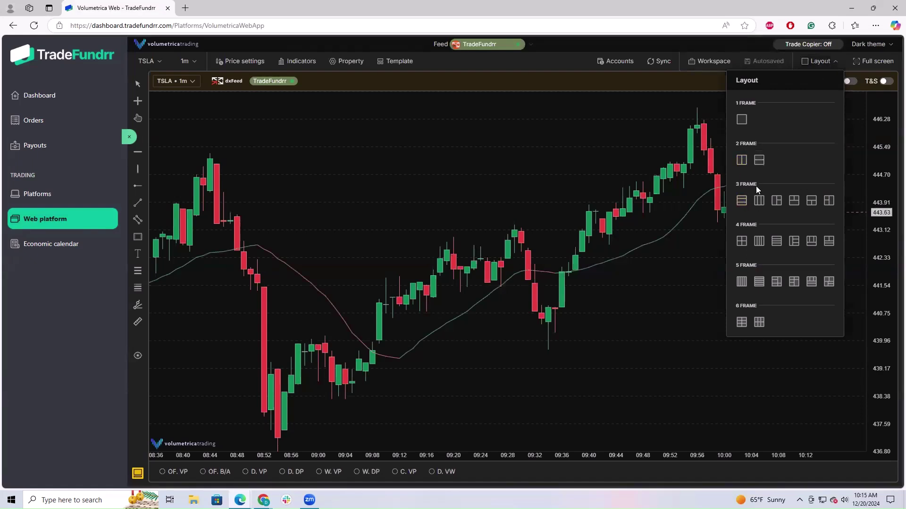
pyautogui.click(742, 160)
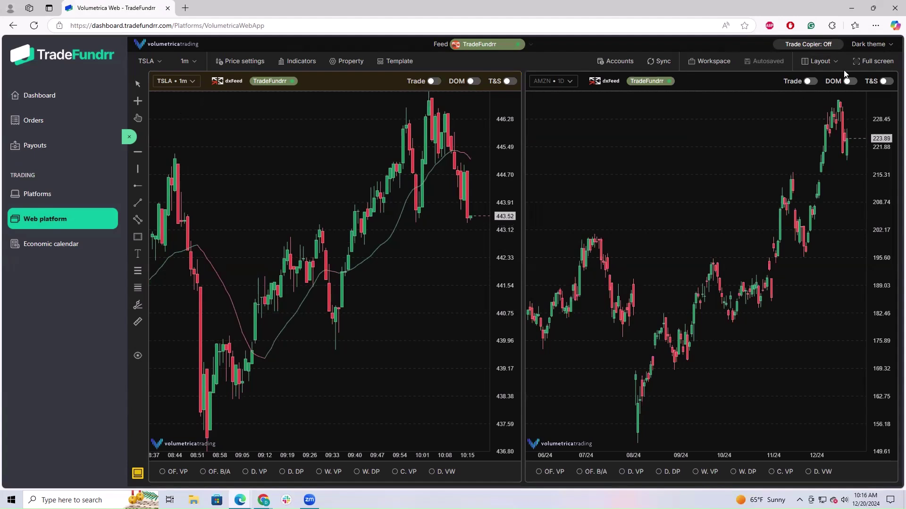
pyautogui.click(821, 62)
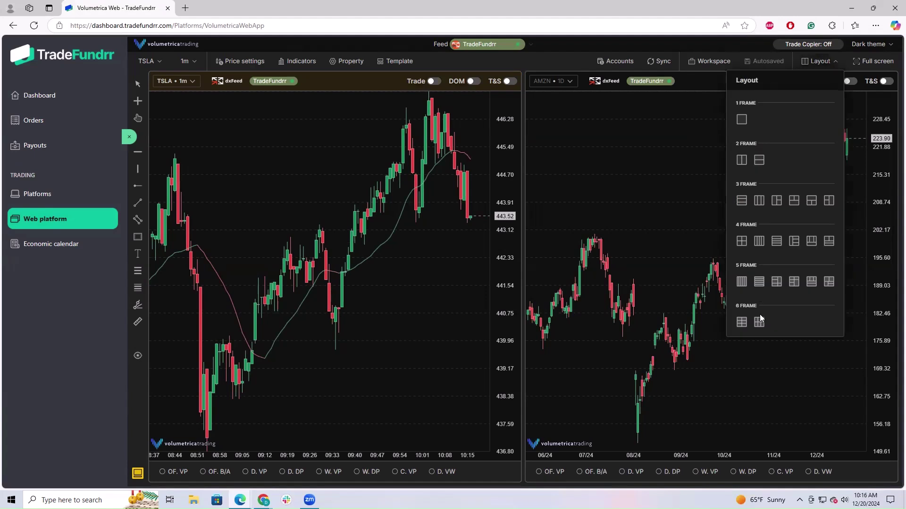
pyautogui.click(835, 64)
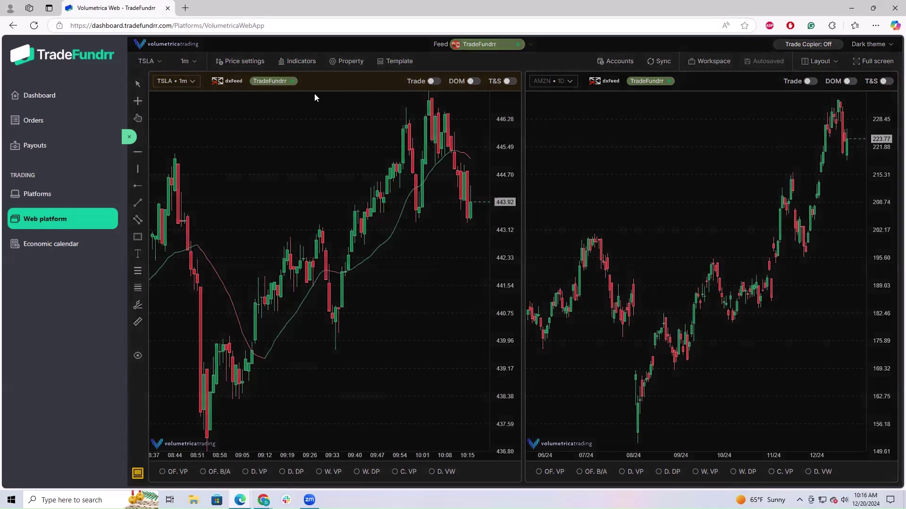
# Search 'aapl' in the left chart's Symbols dialog and load AAPL Apple Inc
pyautogui.click(149, 62)
pyautogui.click(376, 89)
pyautogui.write('aapl')
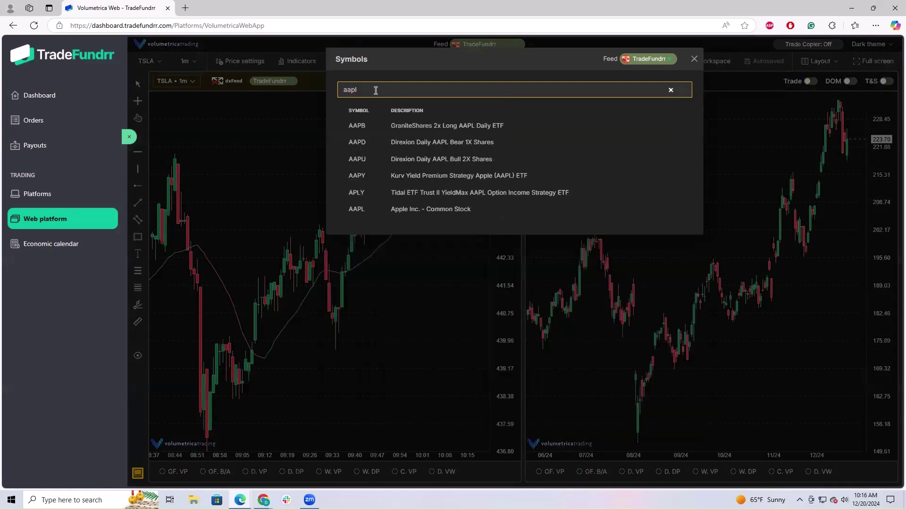
pyautogui.click(404, 207)
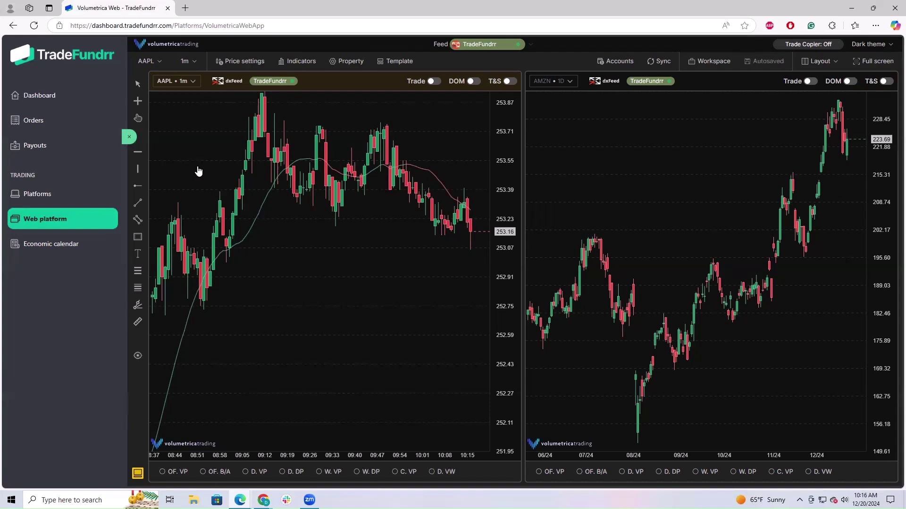
# Set the left AAPL chart to 5-minute bars, then change it to Day candles
pyautogui.click(198, 63)
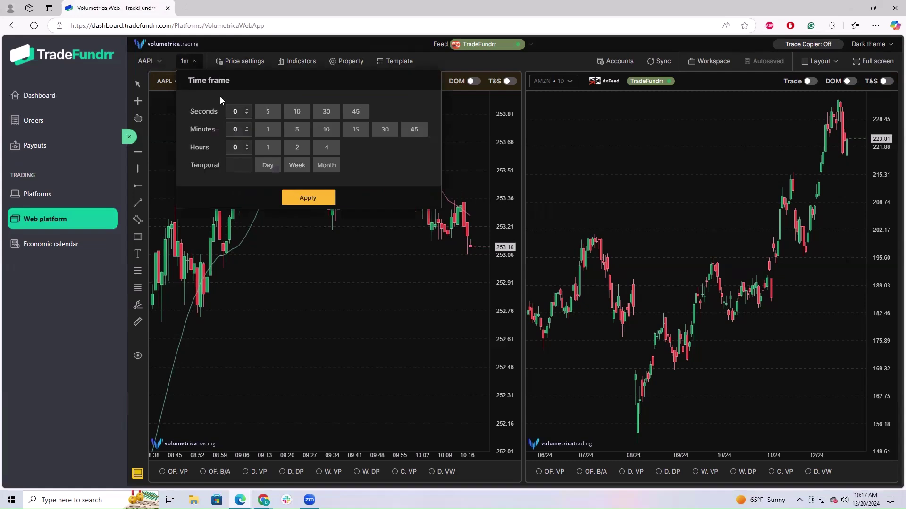
pyautogui.click(295, 162)
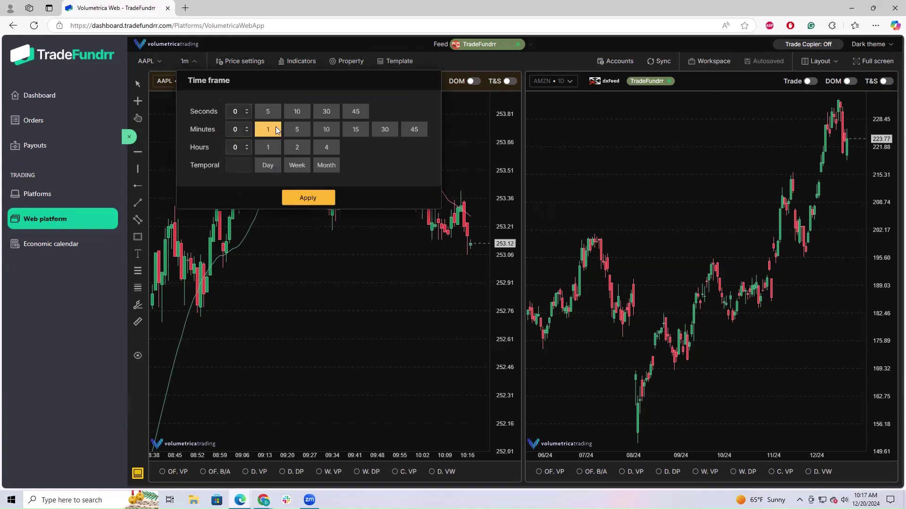
pyautogui.doubleClick(296, 129)
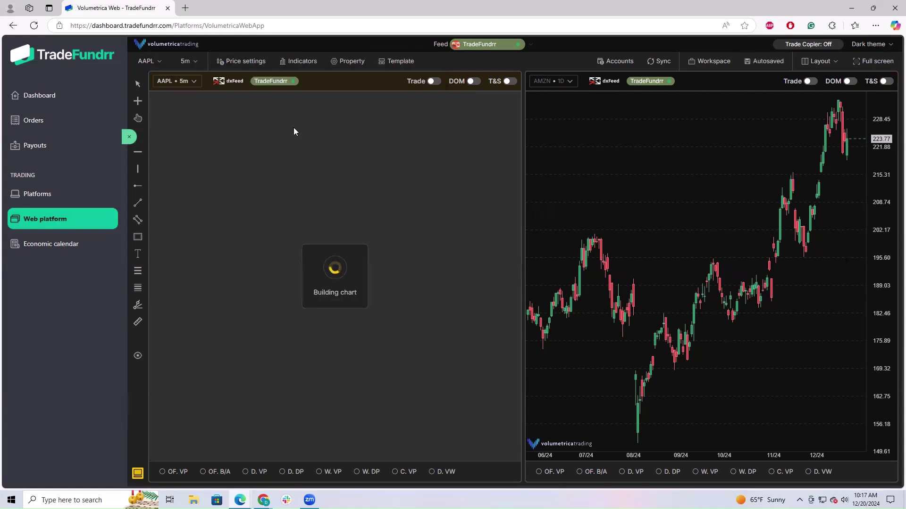
pyautogui.click(186, 61)
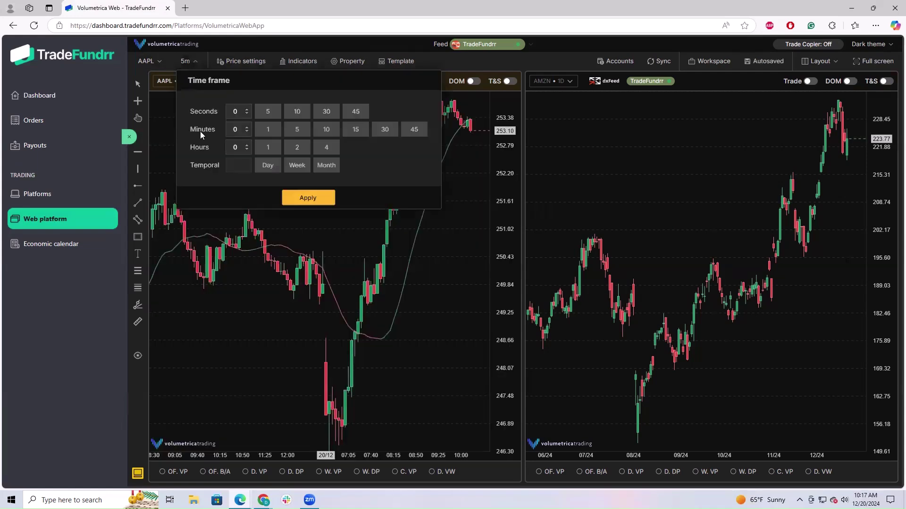
pyautogui.doubleClick(268, 166)
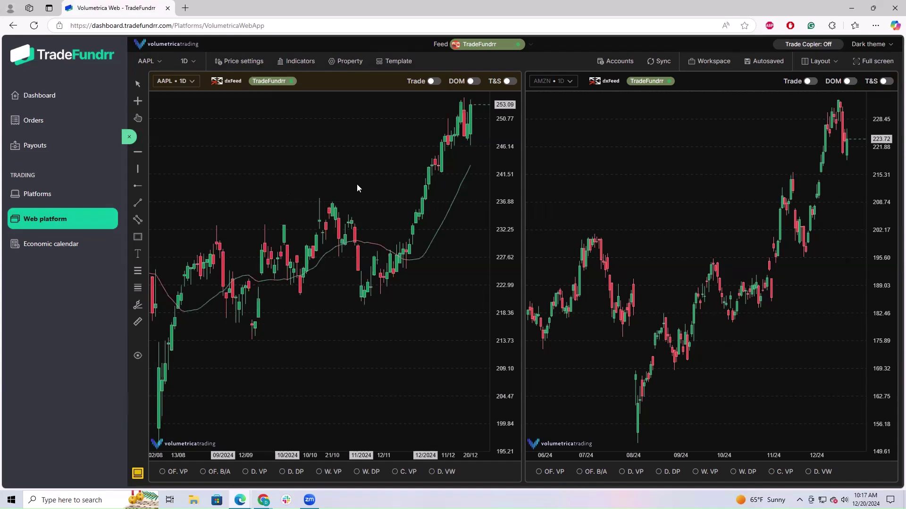
# Add a new AAPL entry to the left chart's active symbols and select it
pyautogui.click(192, 82)
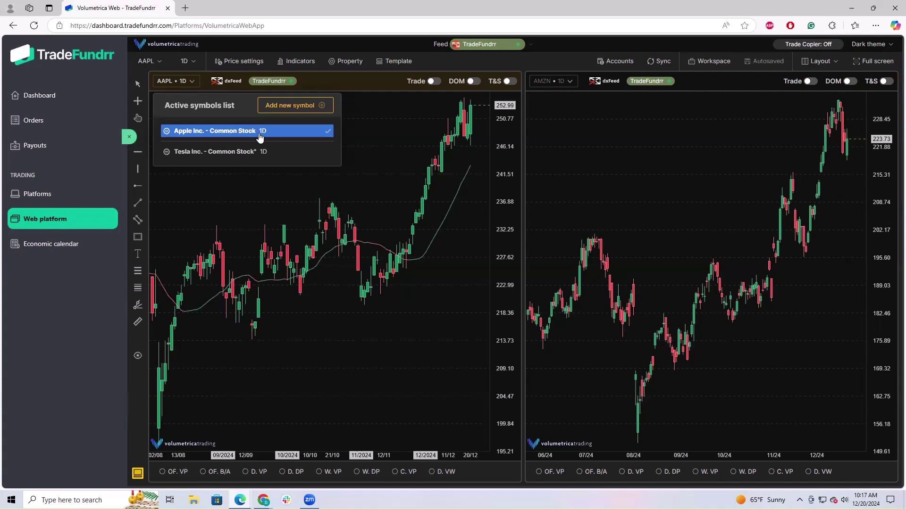
pyautogui.click(299, 104)
pyautogui.write('a')
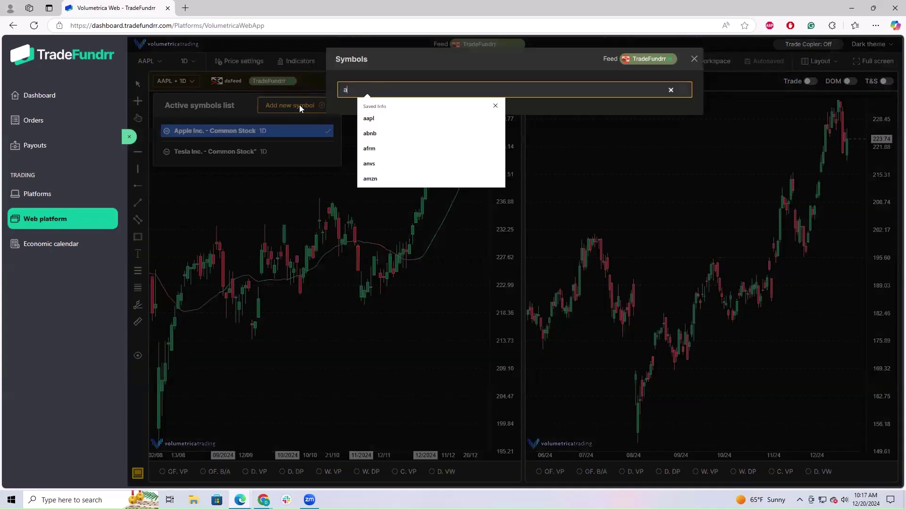
pyautogui.write('apl')
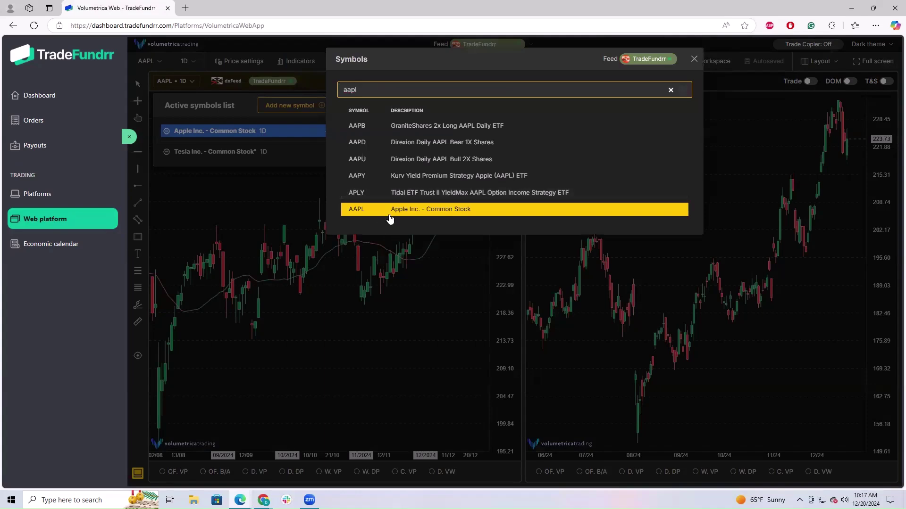
pyautogui.click(392, 211)
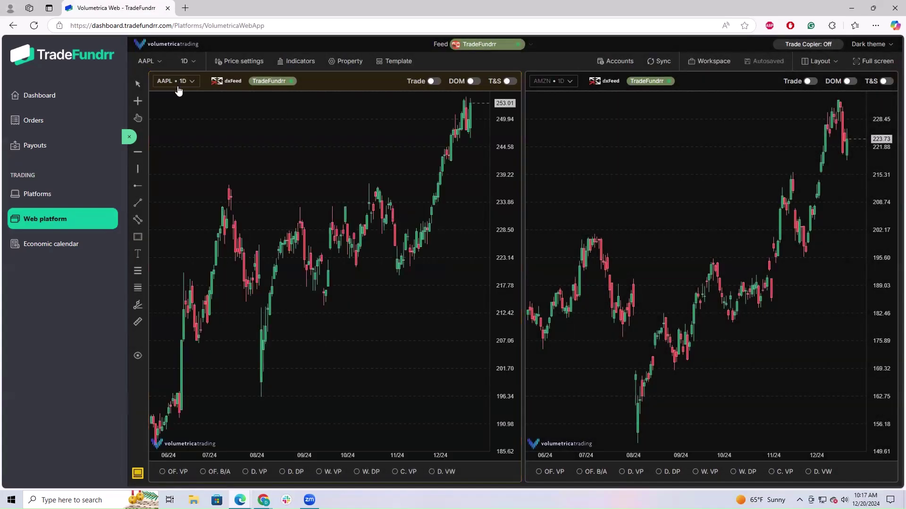
pyautogui.click(177, 82)
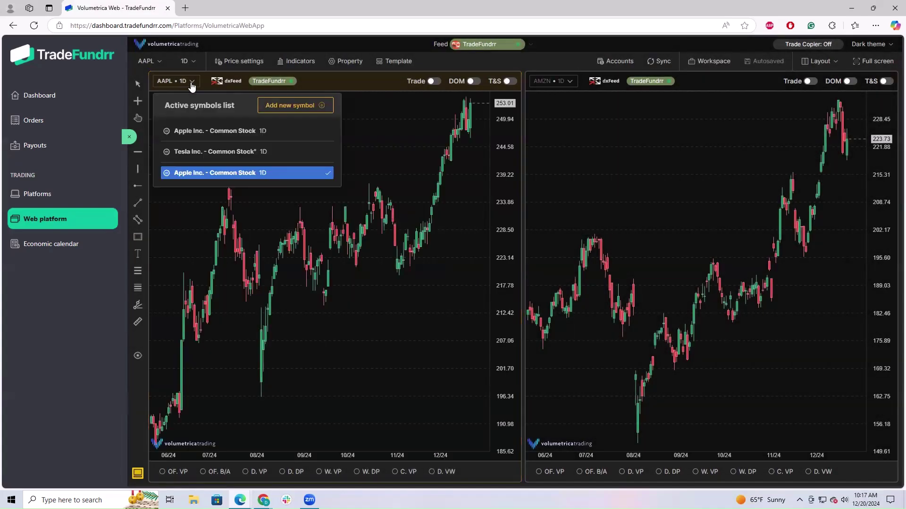
pyautogui.click(232, 172)
# Set AAPL to Minutes 5, toggle between its 1D and 5m entries ending on 5m, and zoom in
pyautogui.click(185, 61)
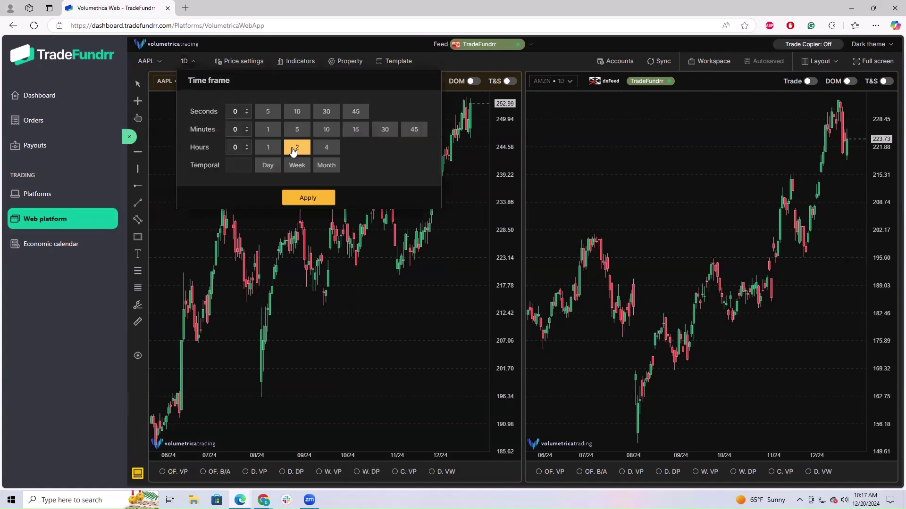
pyautogui.click(297, 129)
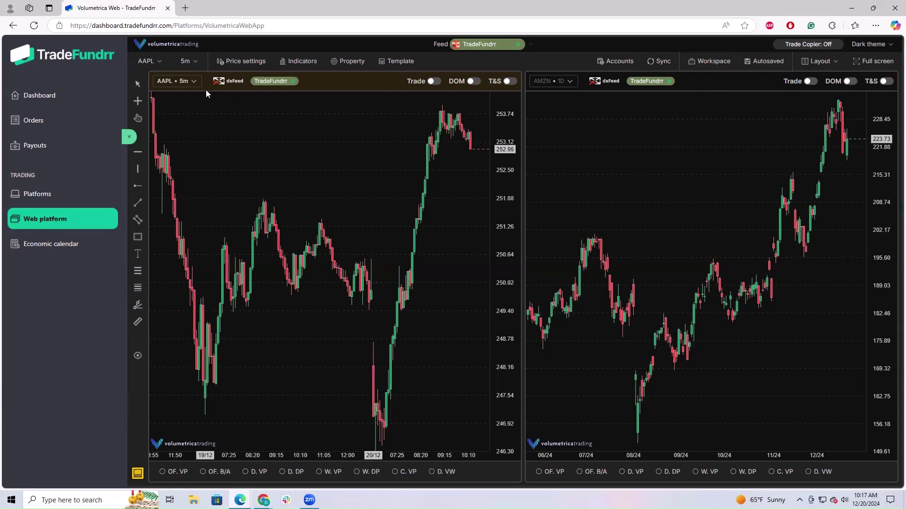
pyautogui.click(193, 83)
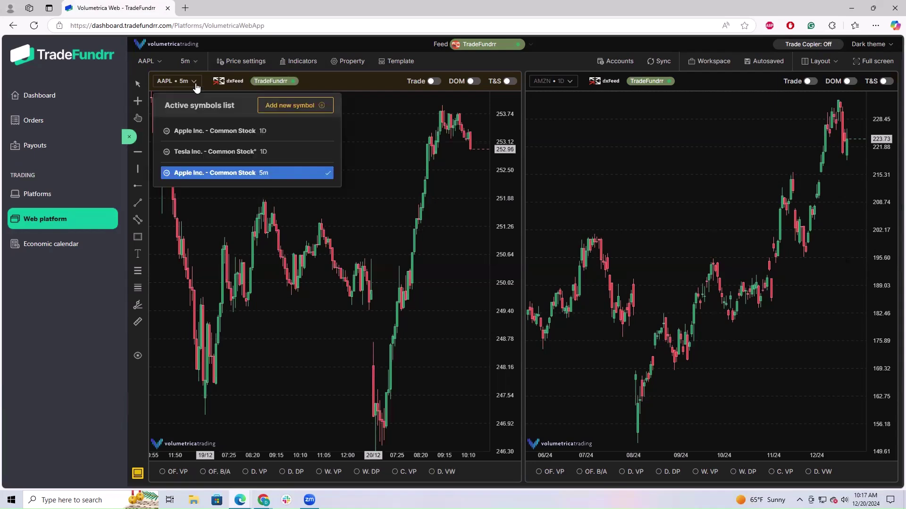
pyautogui.click(233, 131)
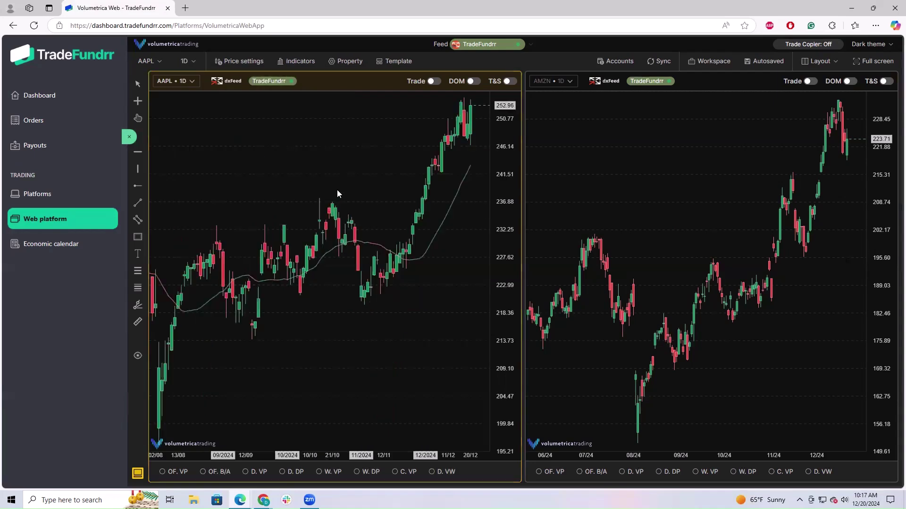
pyautogui.click(188, 83)
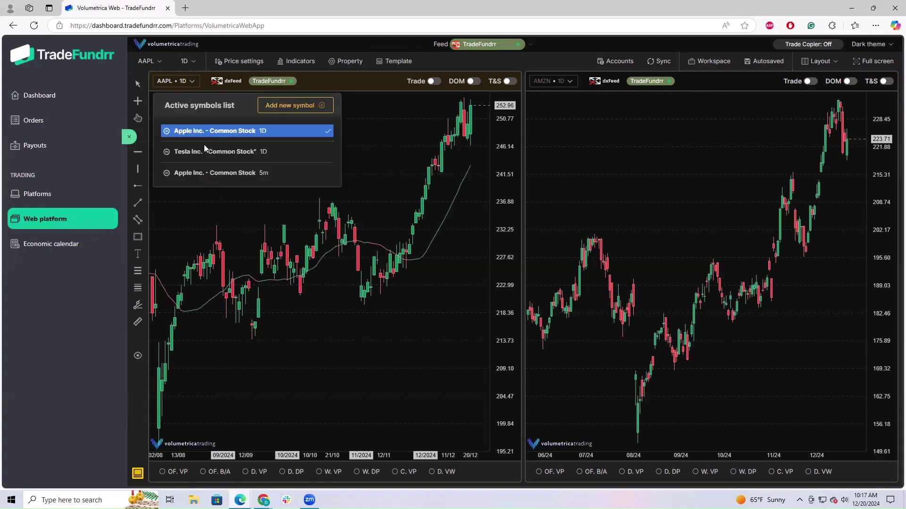
pyautogui.click(220, 170)
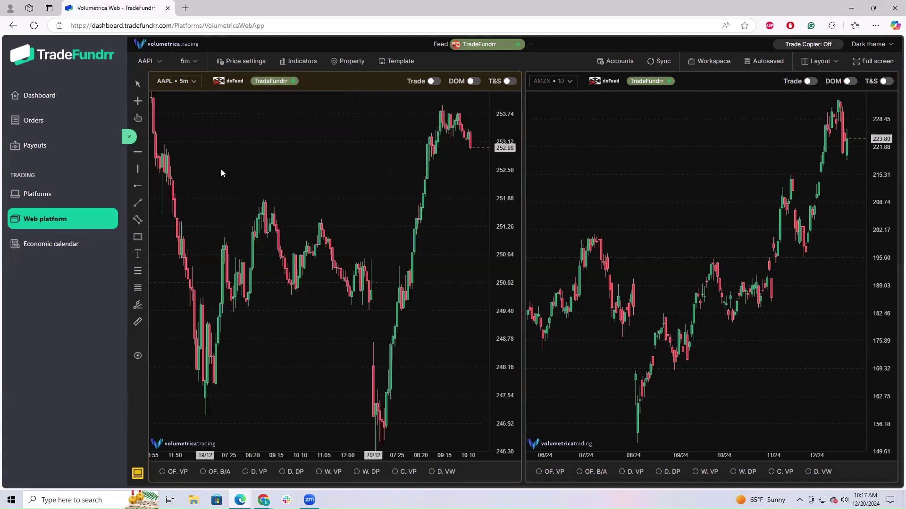
pyautogui.scroll(3, 221, 169)
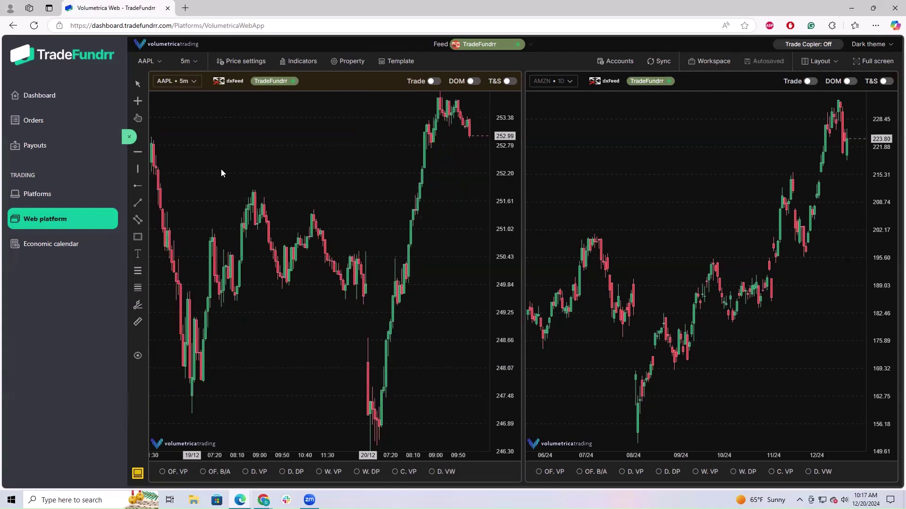
pyautogui.scroll(1, 221, 170)
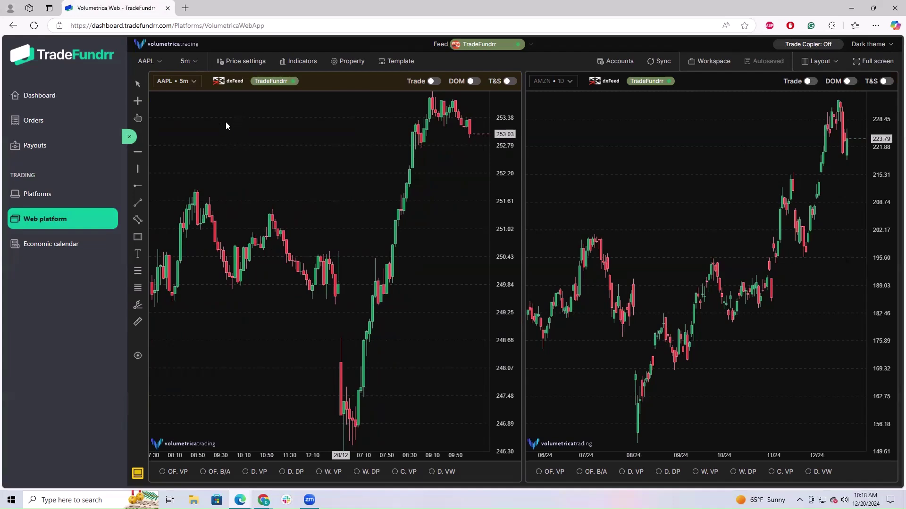
# Set the AAPL chart's Trading Hours to Eth_rth, apply, and show the Series settings
pyautogui.click(240, 62)
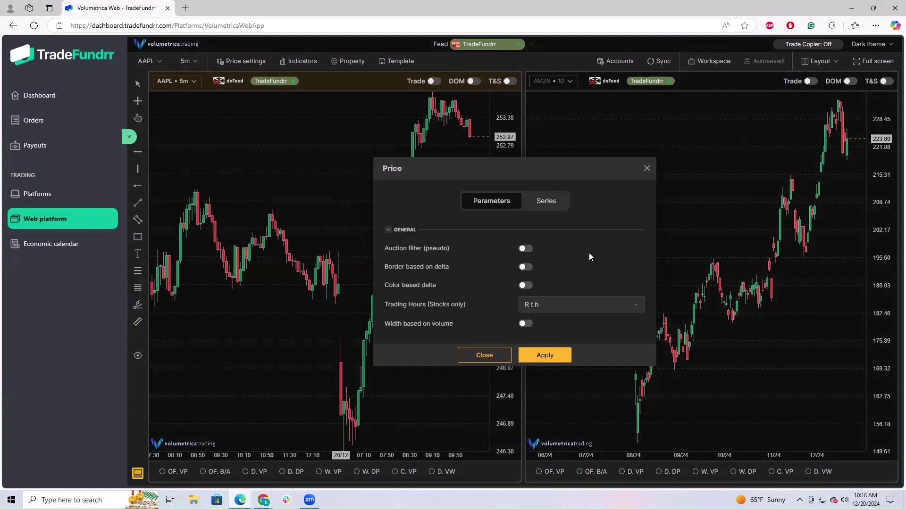
pyautogui.click(547, 307)
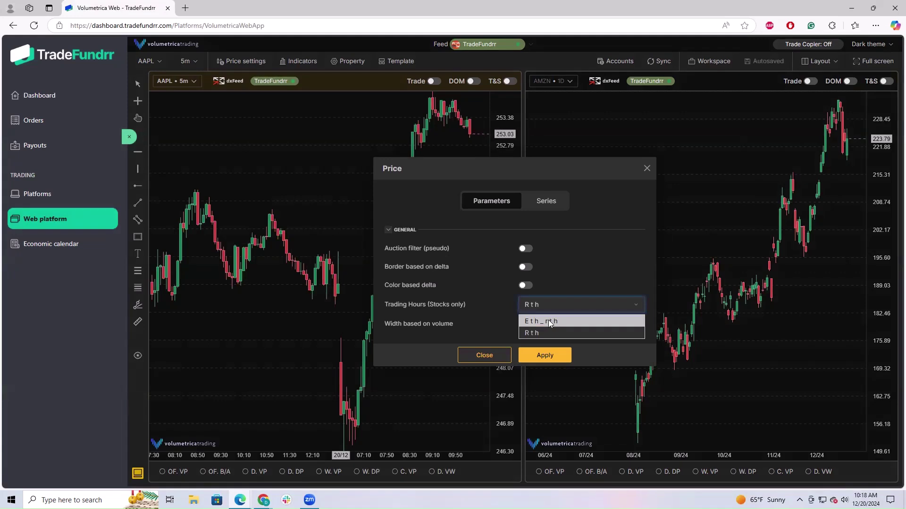
pyautogui.click(548, 322)
pyautogui.click(550, 359)
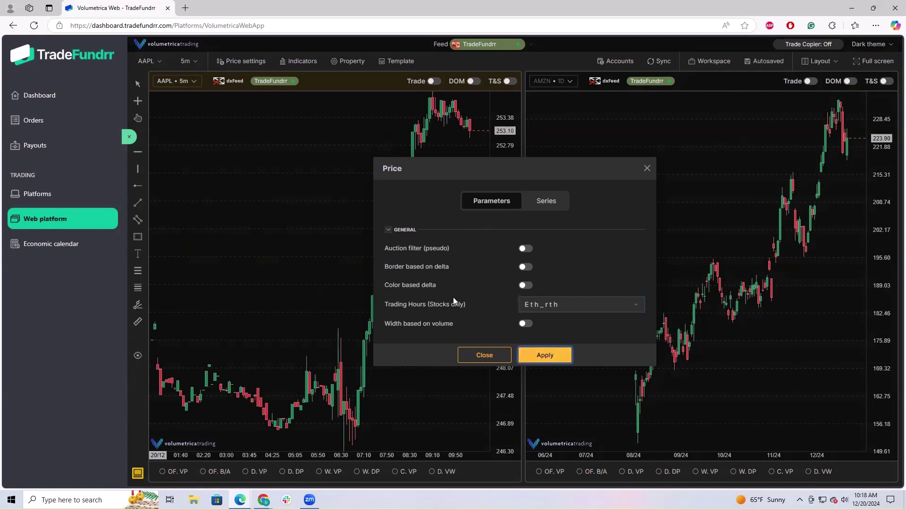
pyautogui.click(546, 202)
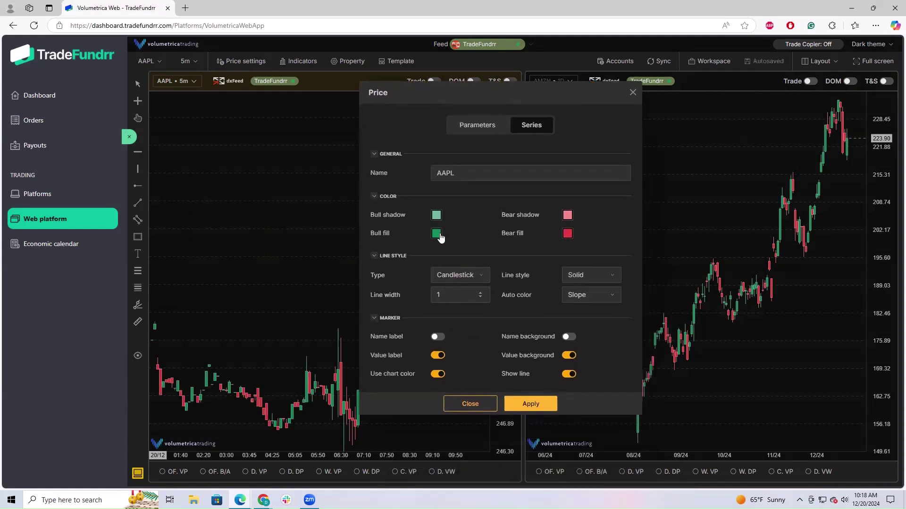
# Keep the AAPL series type as Candlestick and close the Price dialog
pyautogui.click(484, 278)
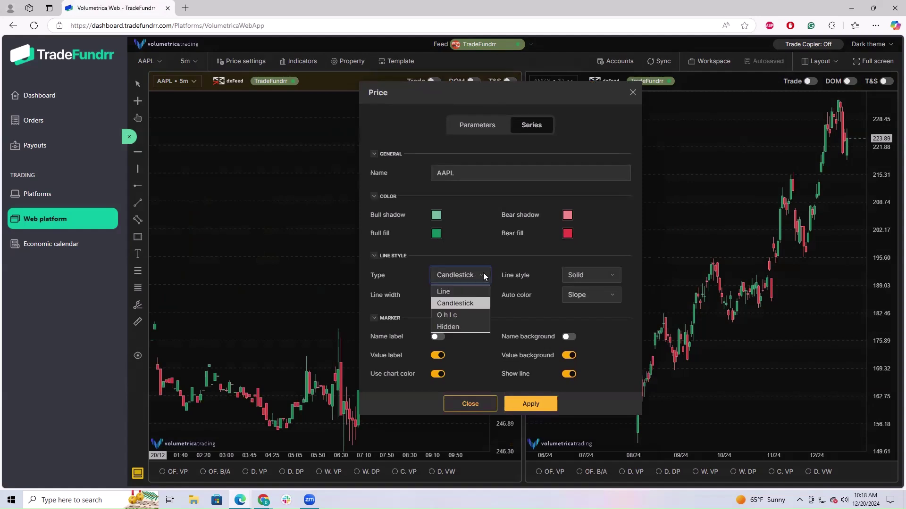
pyautogui.click(484, 277)
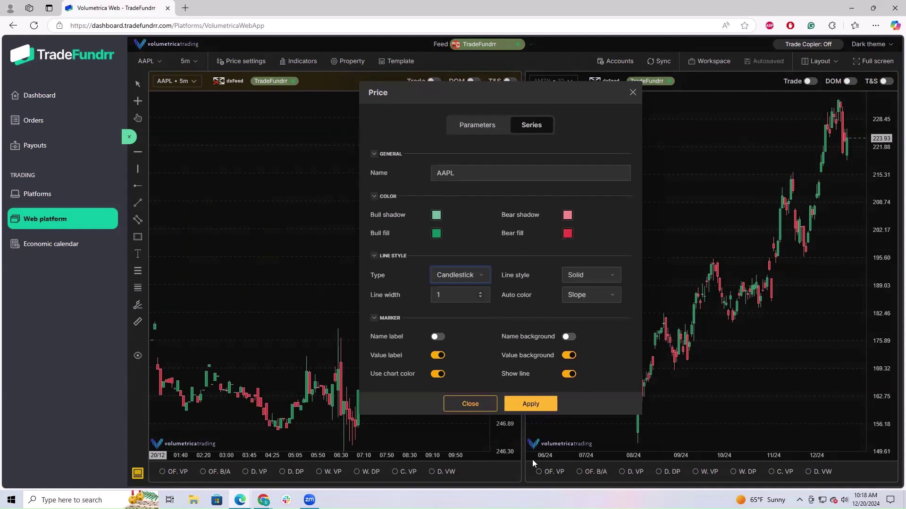
pyautogui.click(632, 93)
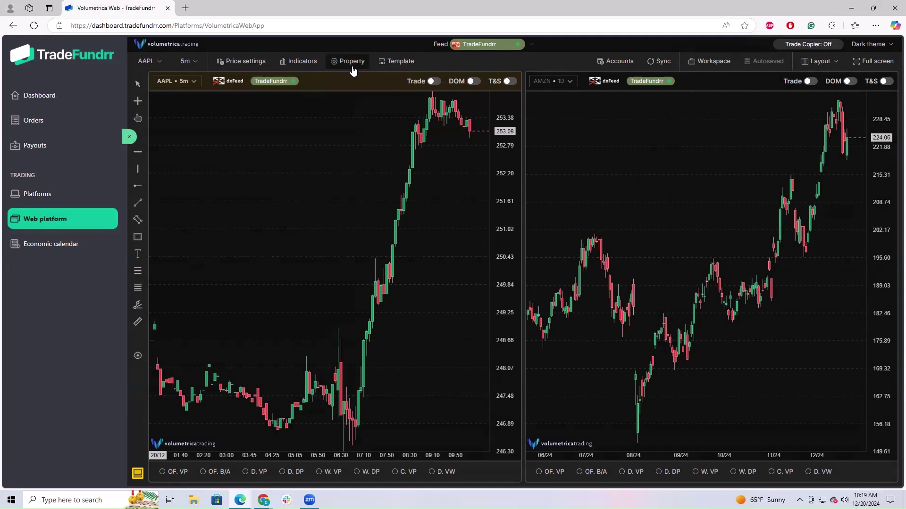
# Open Property settings and browse the General, Grid, Trading, Trading Actions and order colour sections
pyautogui.click(270, 66)
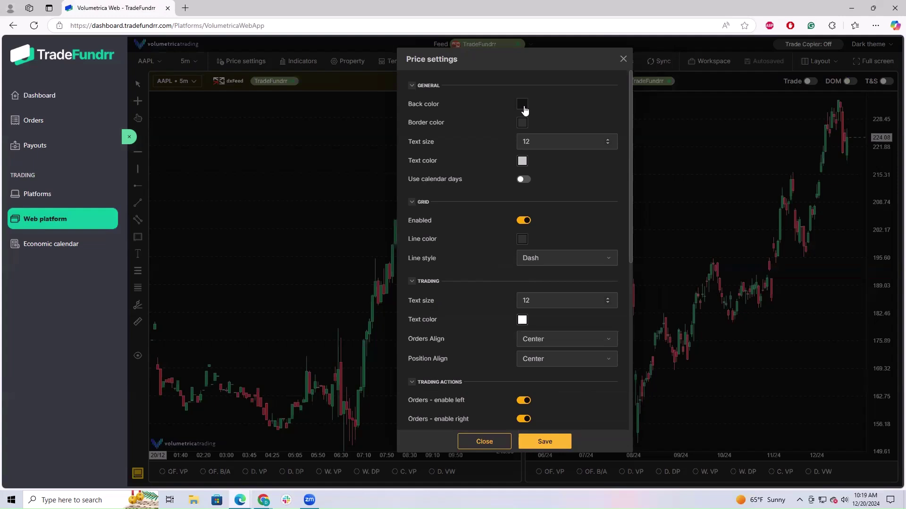
pyautogui.scroll(-1, 497, 240)
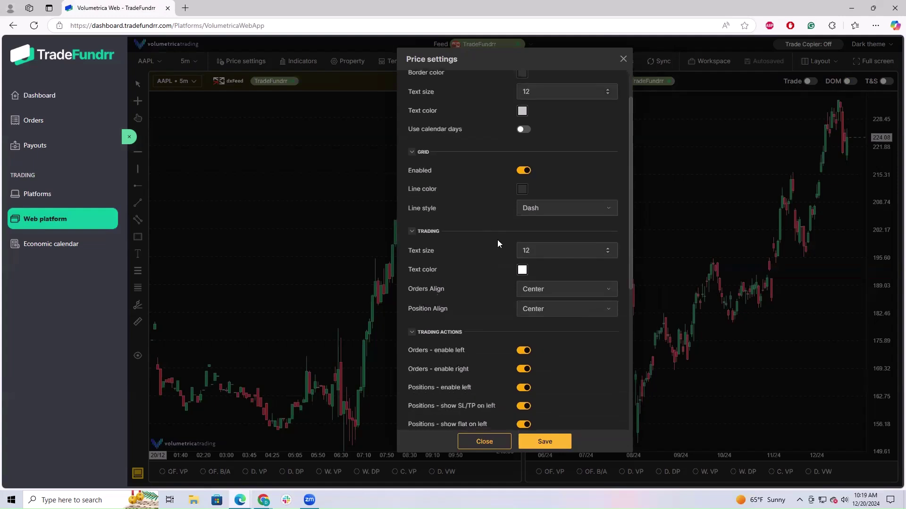
pyautogui.scroll(-5, 497, 240)
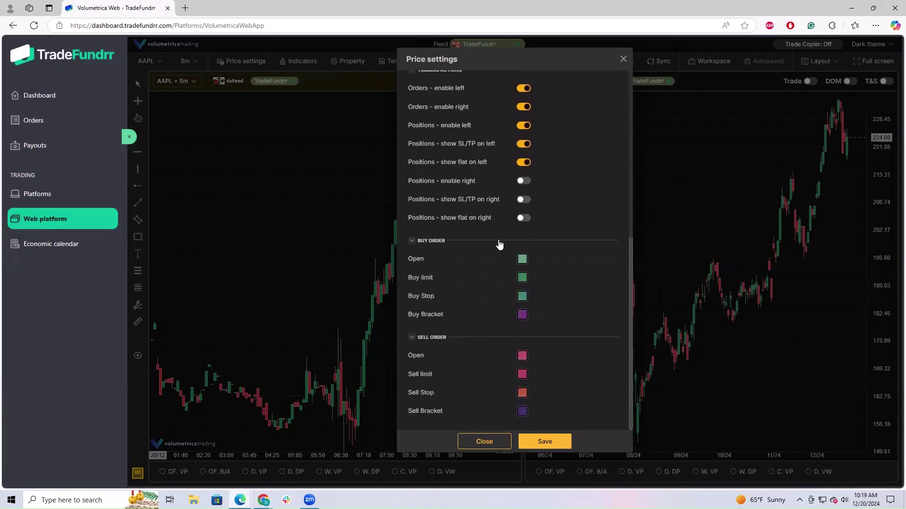
pyautogui.scroll(2, 499, 244)
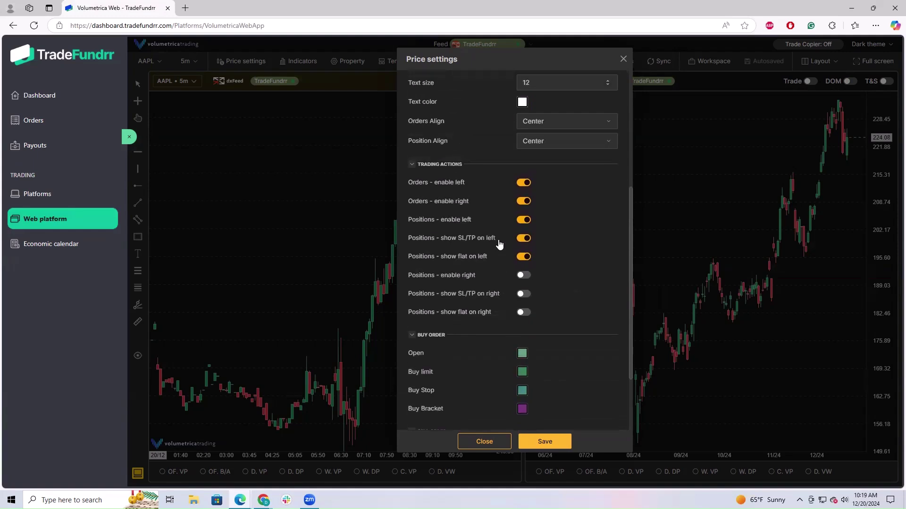
pyautogui.scroll(2, 500, 244)
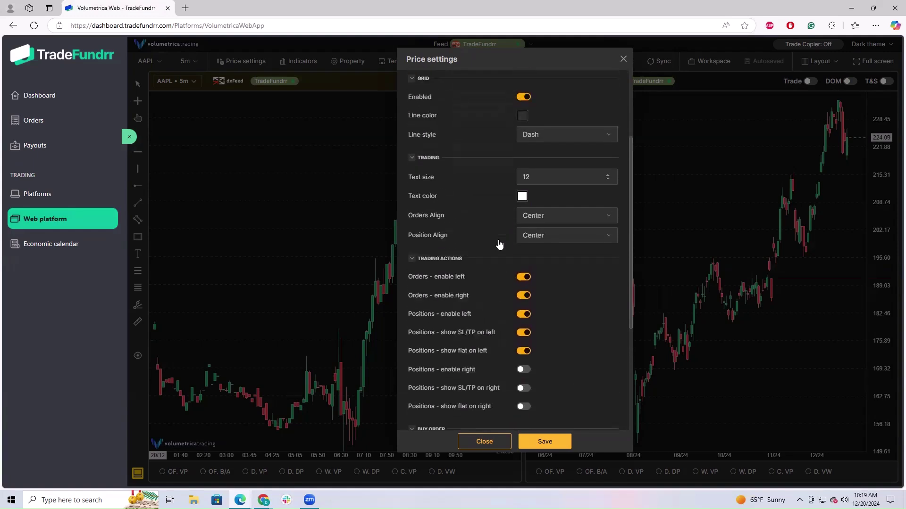
pyautogui.scroll(3, 499, 244)
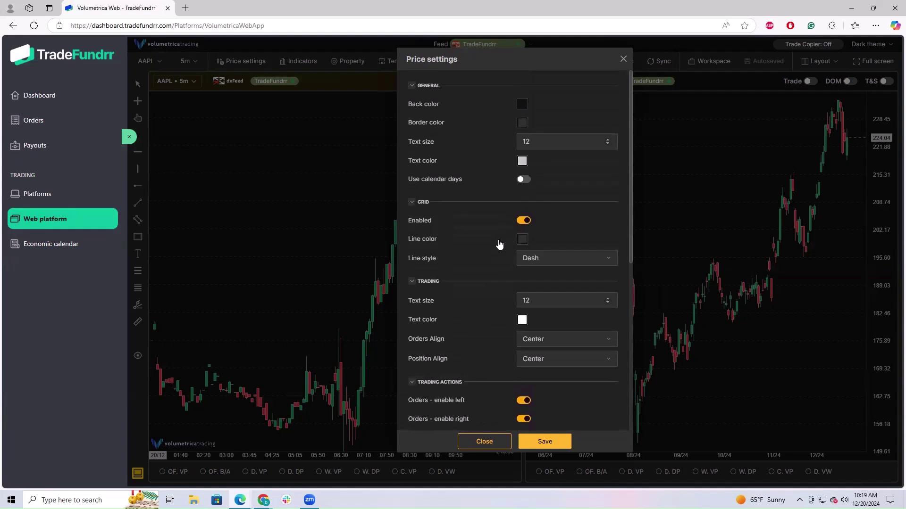
# Close the Price settings dialog without saving any changes
pyautogui.click(624, 60)
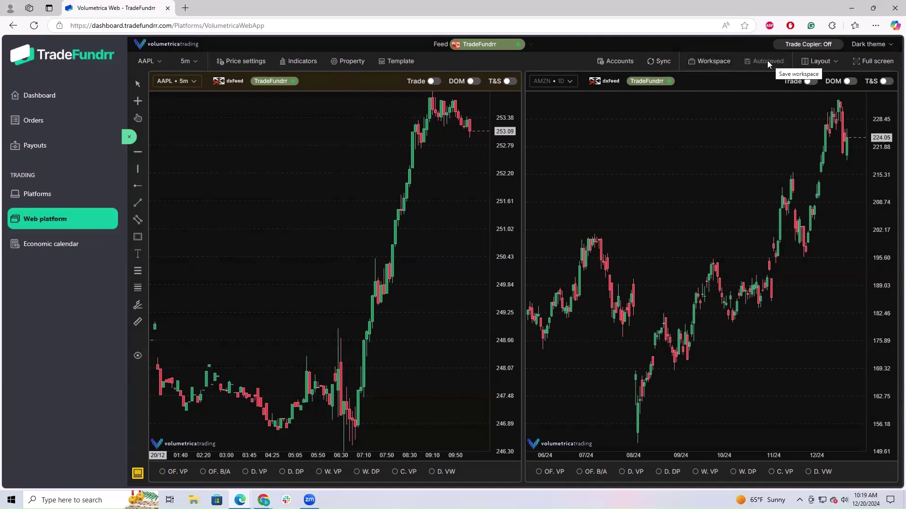
pyautogui.click(713, 62)
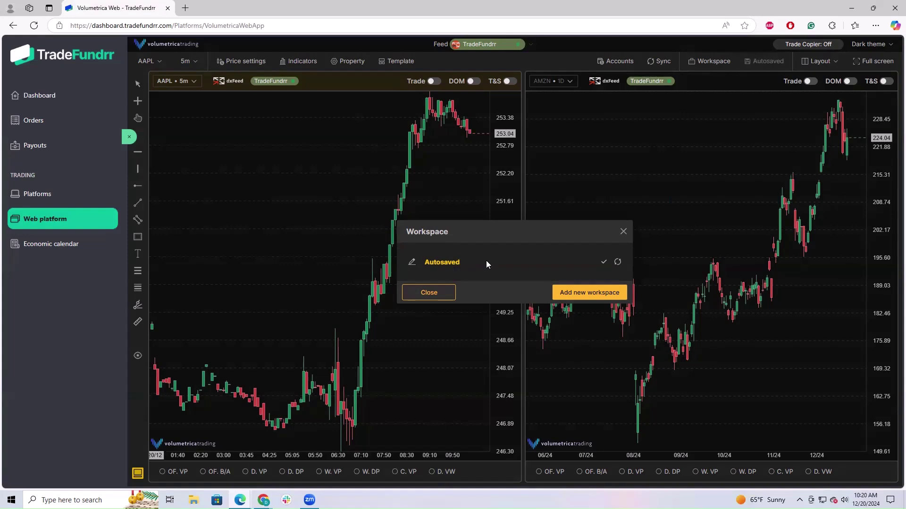
pyautogui.click(623, 231)
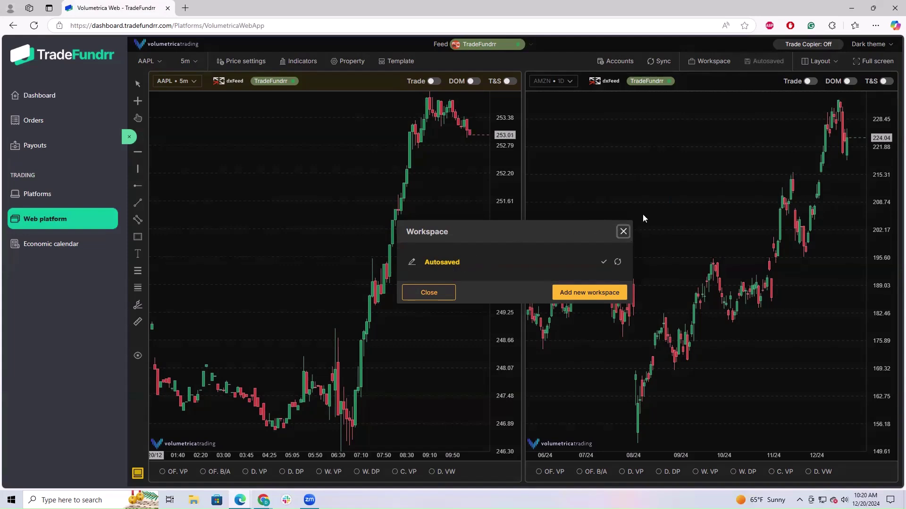